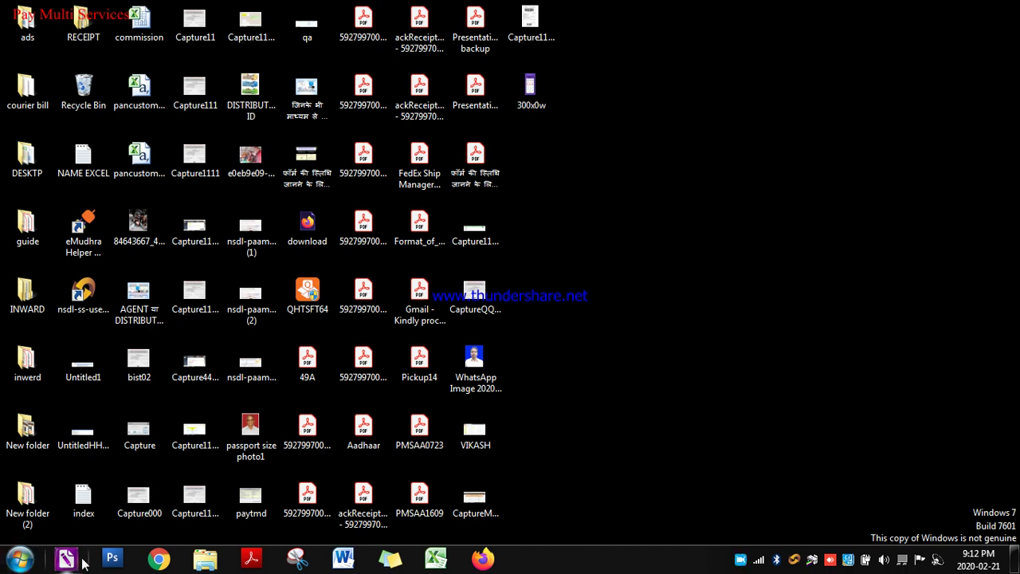
Launch Chrome and go to the paymultiservices.in/adminpanel/ login page
left_click(157, 560)
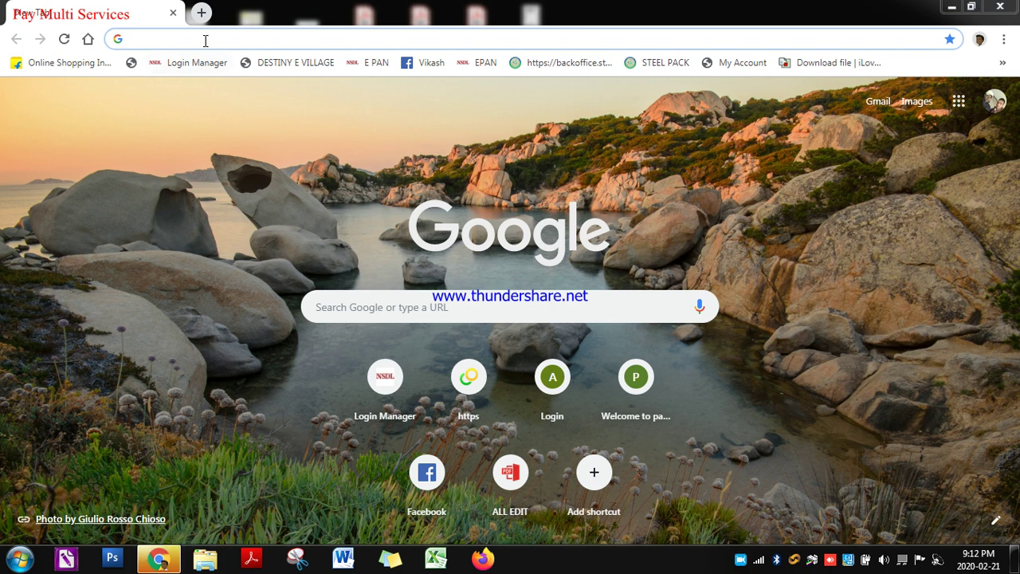
left_click(204, 40)
type("p")
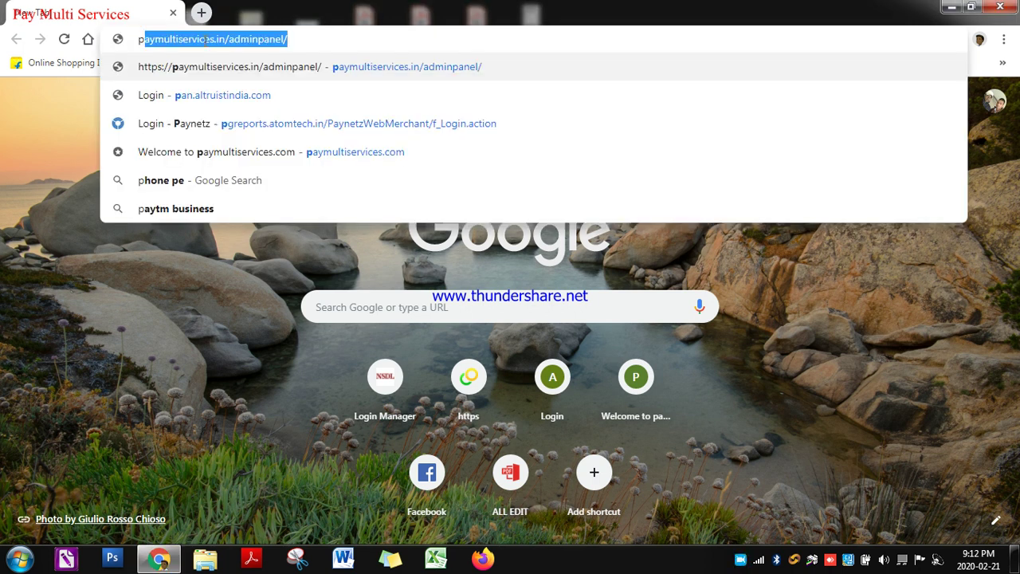
key("Right")
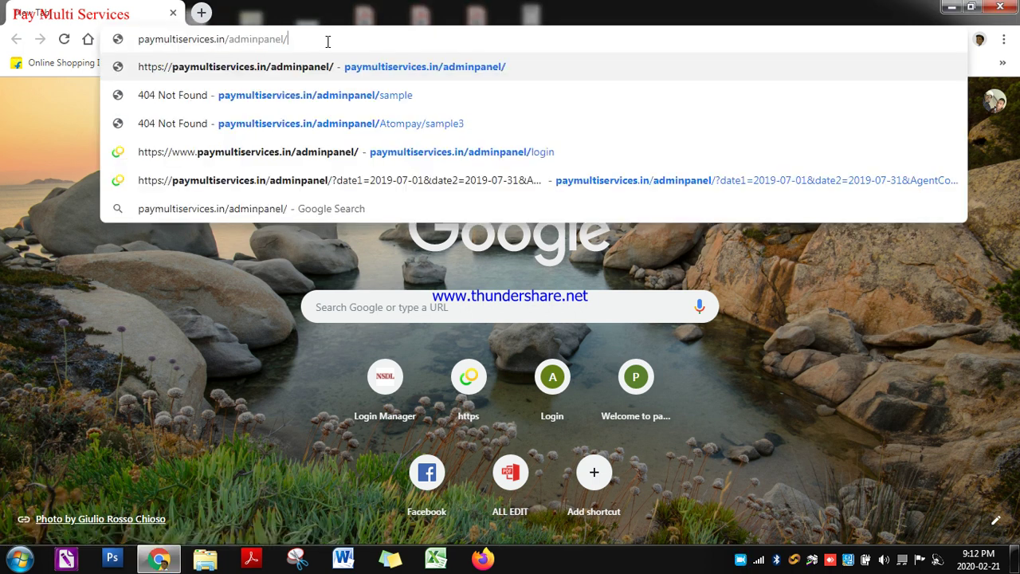
key("Return")
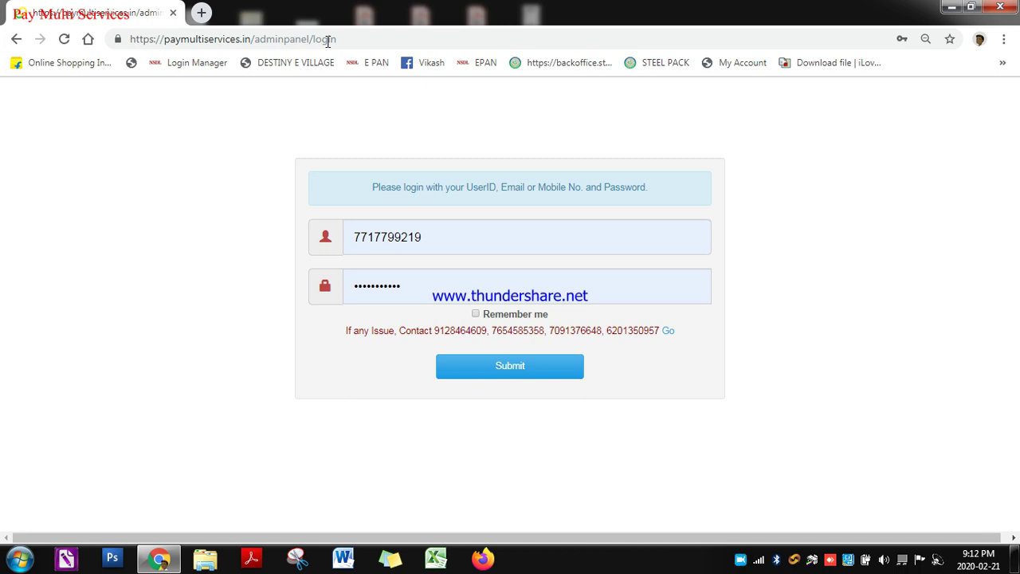
Sign in to the admin panel using Chrome's saved login for the site
left_click(424, 283)
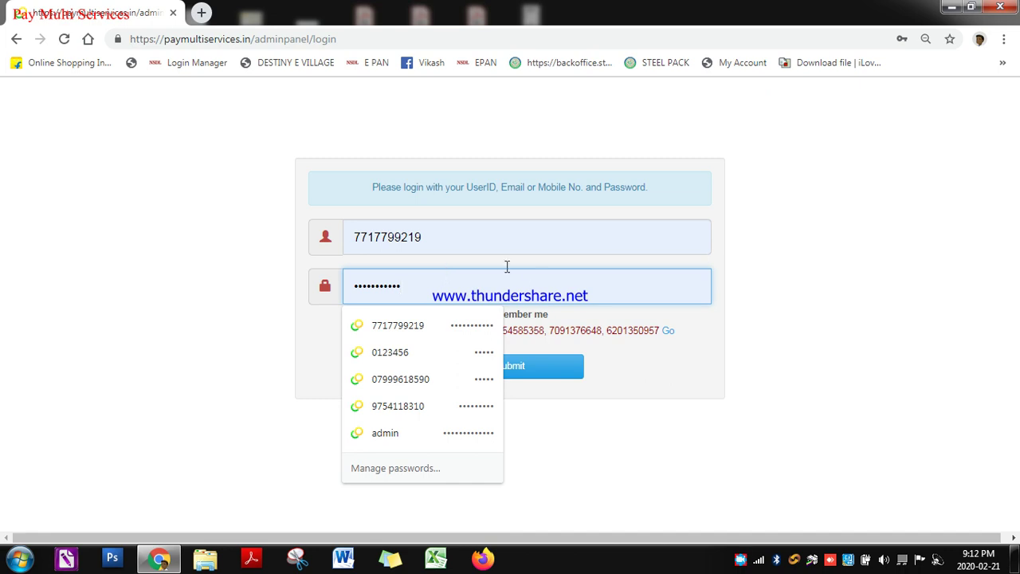
left_click(418, 352)
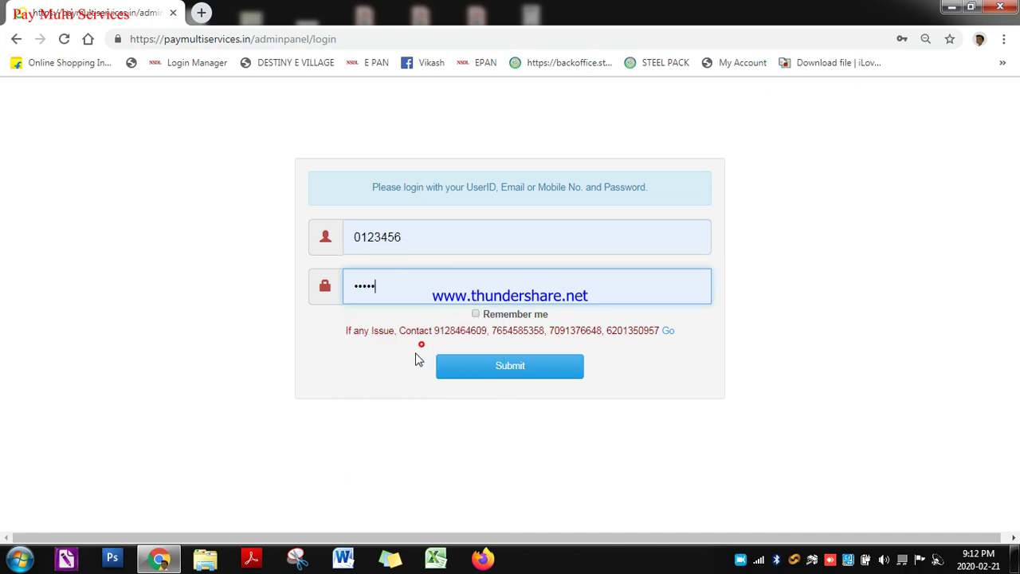
left_click(500, 371)
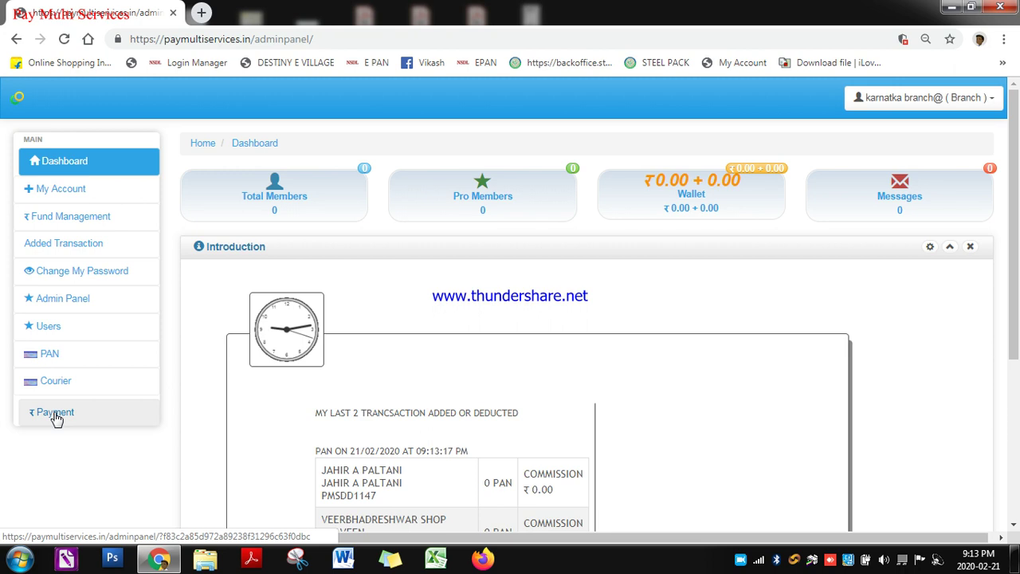
Go to the Payment page and place the cursor in the blank Amount field
left_click(55, 418)
scroll(357, 364, "down", 1)
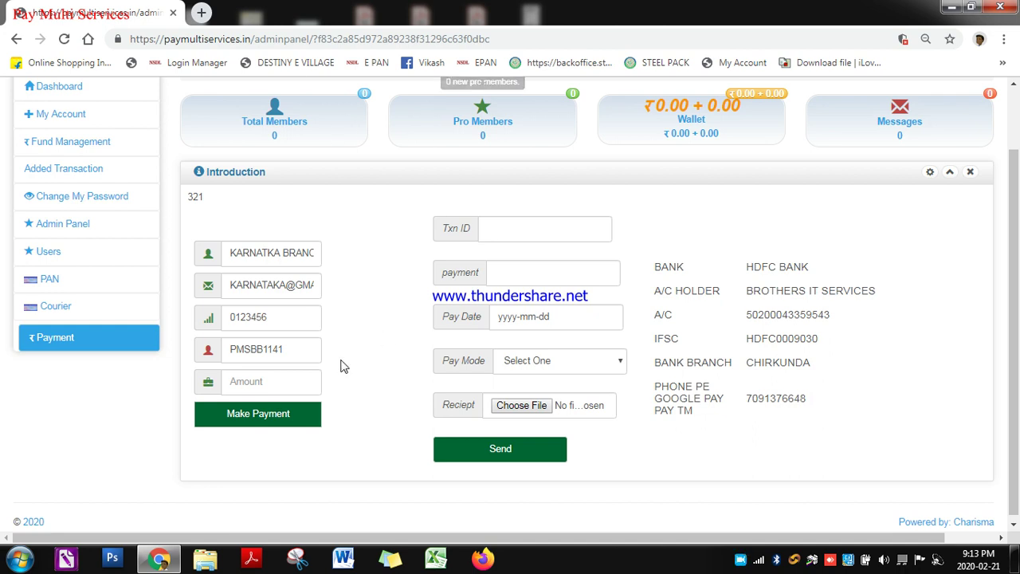
left_click(254, 390)
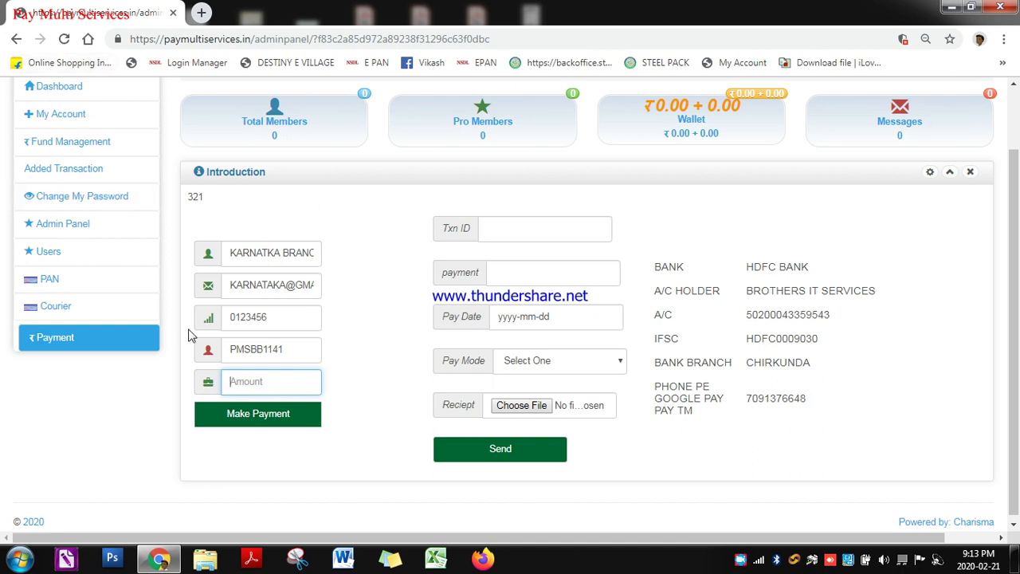
Submit a 520 top-up so Atom shows 529.62 payable with a 9.62 fee
left_click(250, 386)
left_click(251, 381)
type("52")
type("00")
left_click(257, 416)
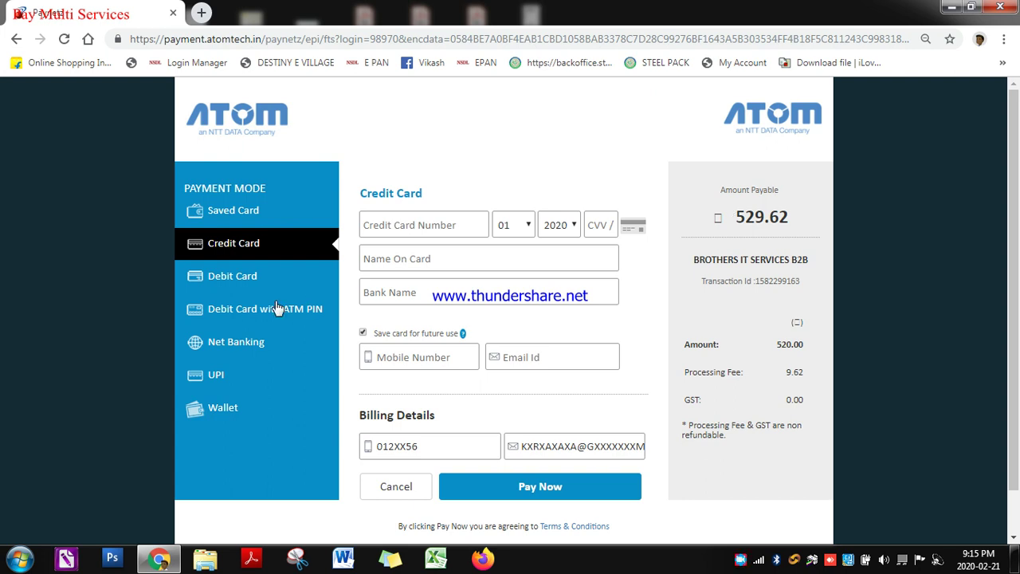
Try the debit card, SBI net banking and UPI modes, then cancel the ₹520 transaction
left_click(217, 276)
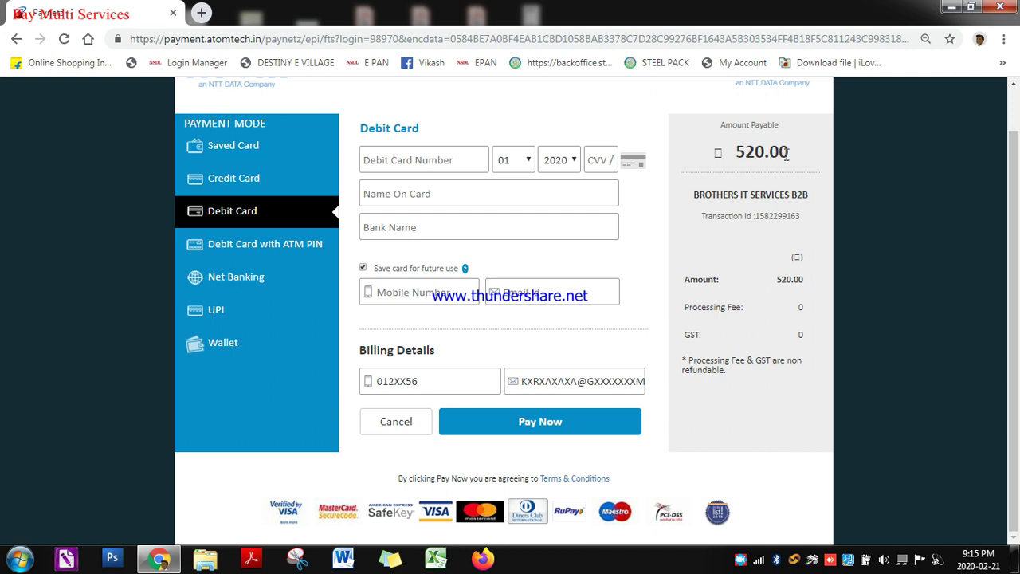
left_click(234, 289)
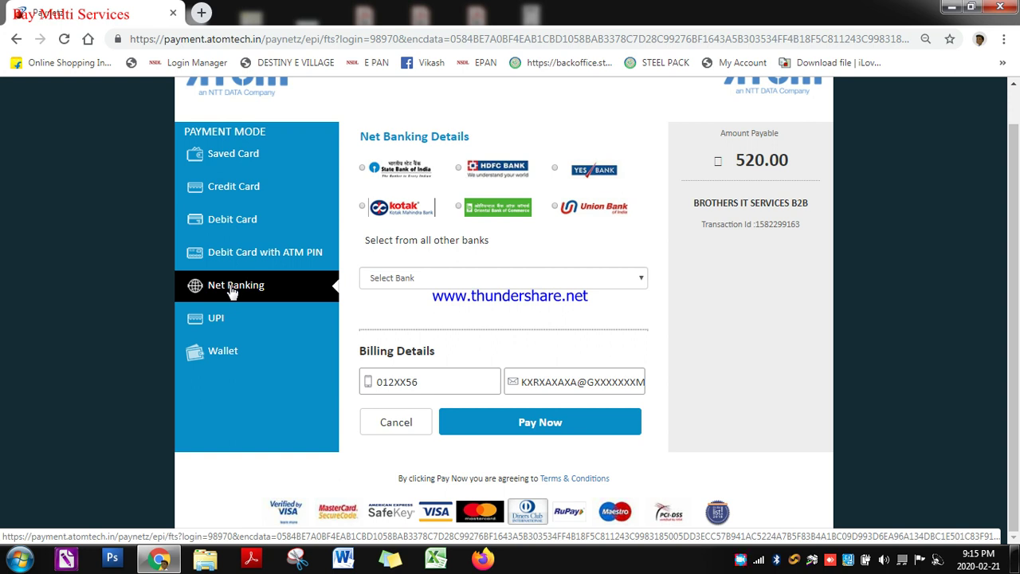
left_click(361, 171)
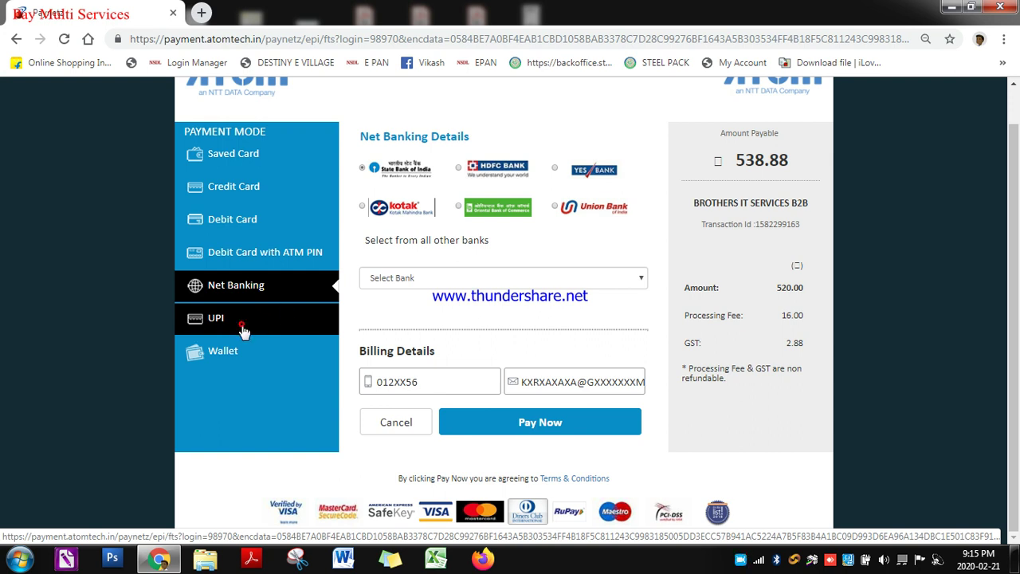
left_click(244, 329)
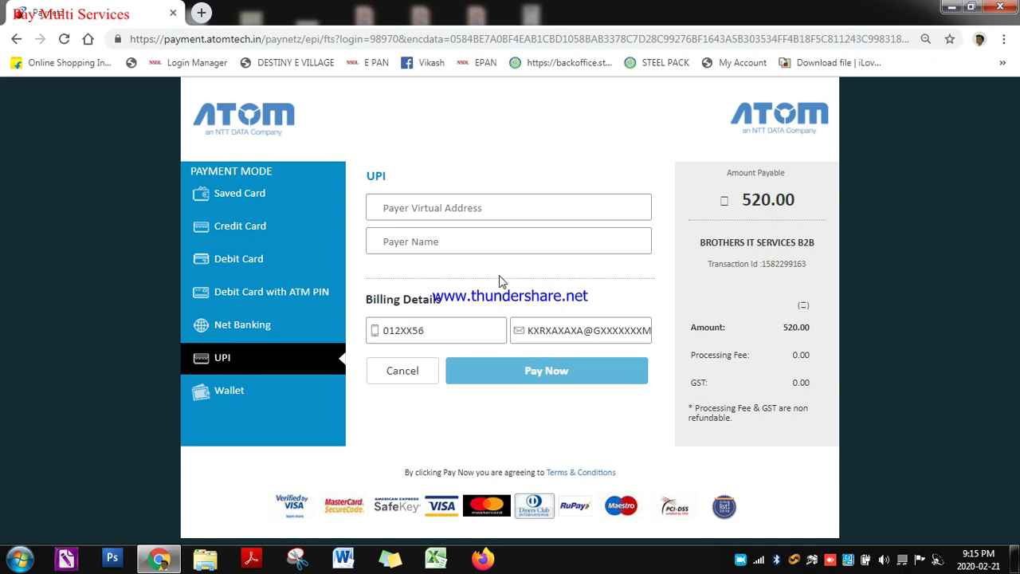
left_click(412, 371)
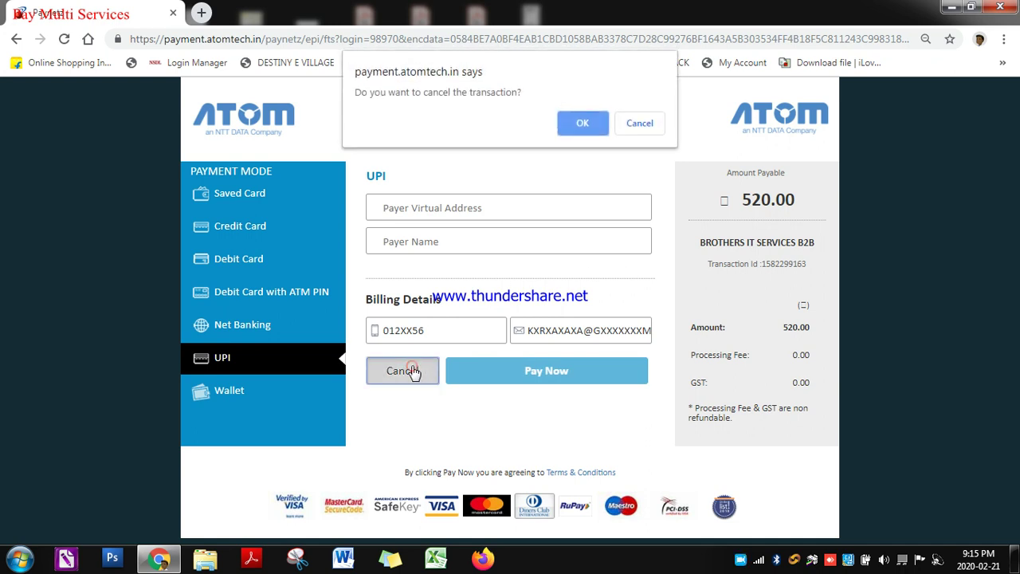
left_click(584, 123)
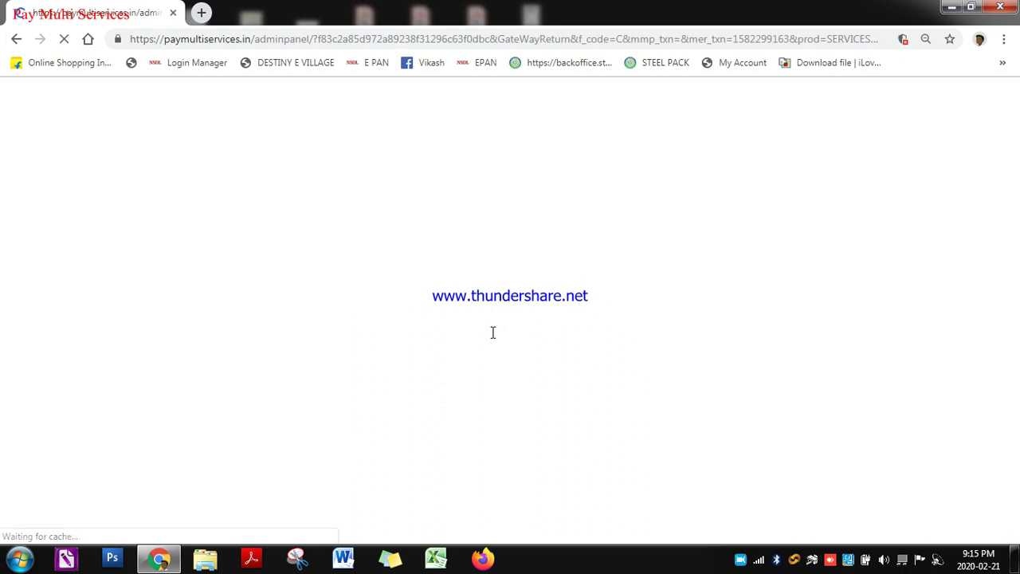
Submit a new ₹1000 wallet top-up from the dashboard's Amount field
scroll(296, 389, "down", 1)
left_click(250, 374)
type("1000")
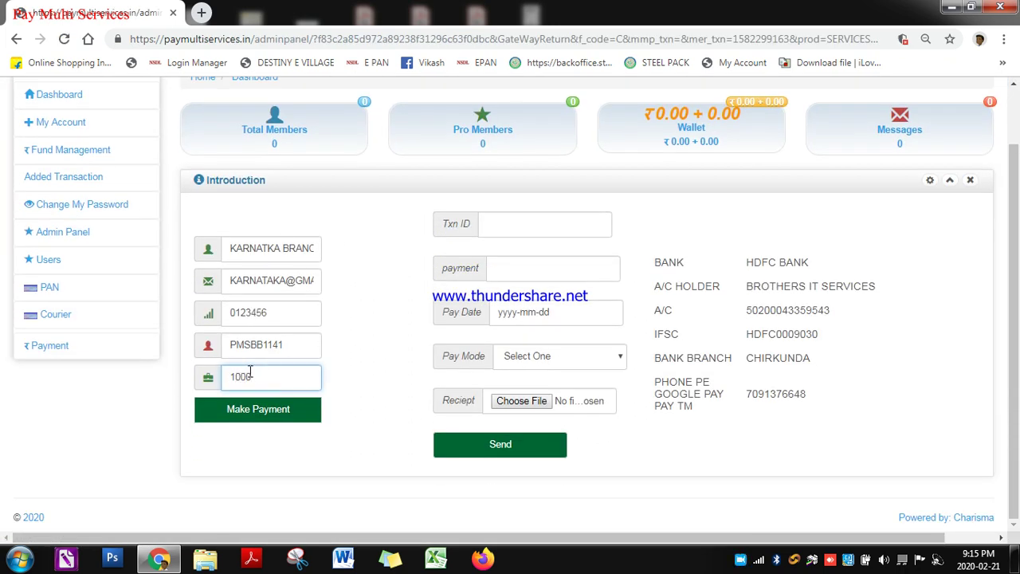
left_click(253, 416)
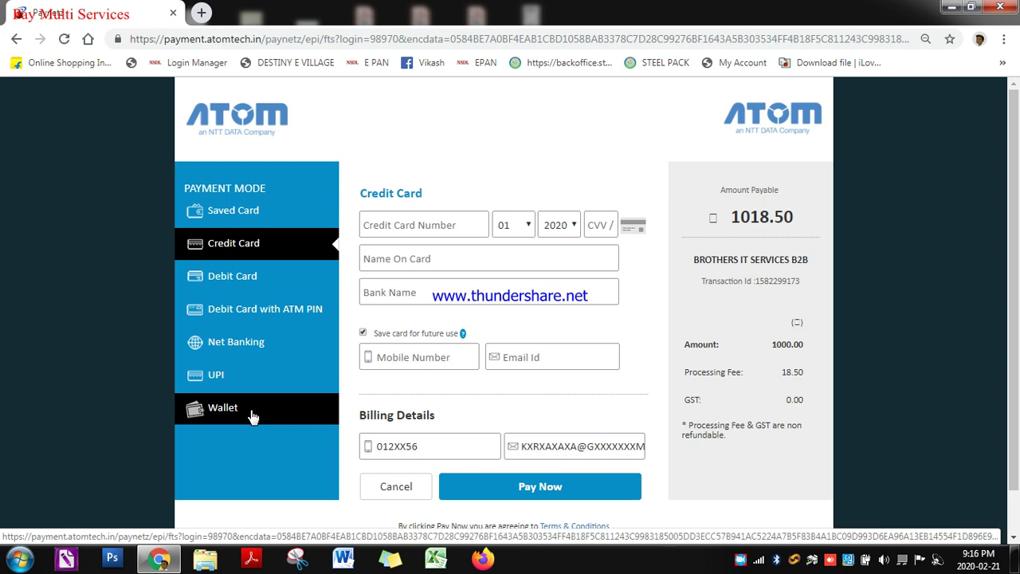
Choose Debit Card as the payment mode, dropping the payable amount from 1018.50 to 1000.00
left_click_drag(805, 219, 729, 217)
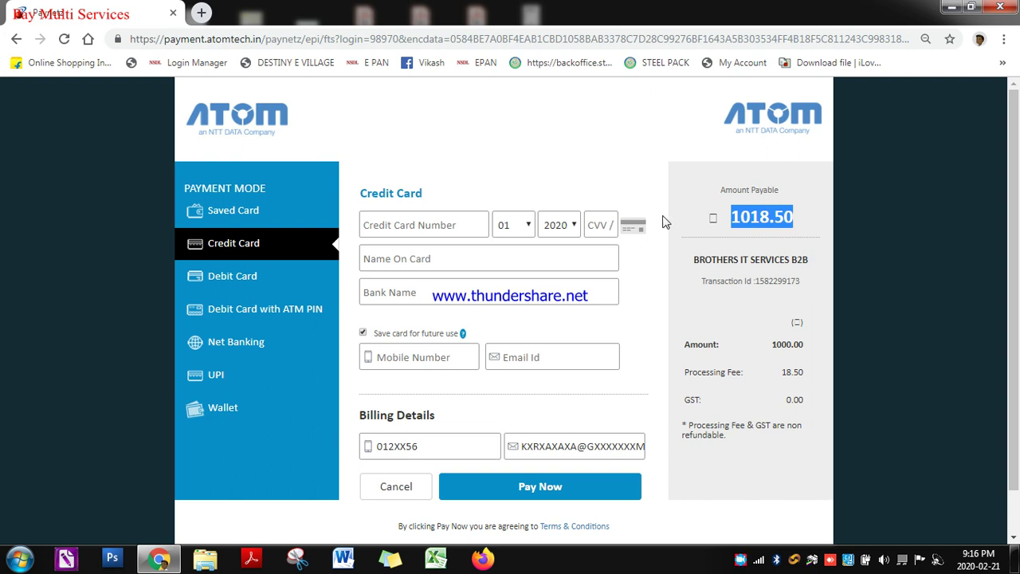
left_click(227, 279)
left_click(434, 165)
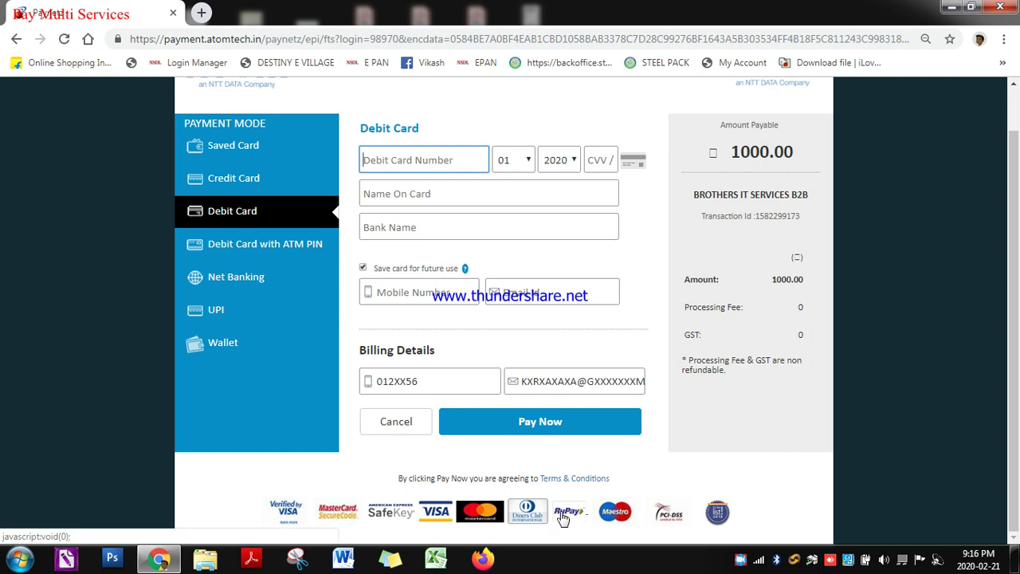
Check Net Banking charges for SBI and HDFC Bank, then select UPI as the payment mode
left_click(227, 277)
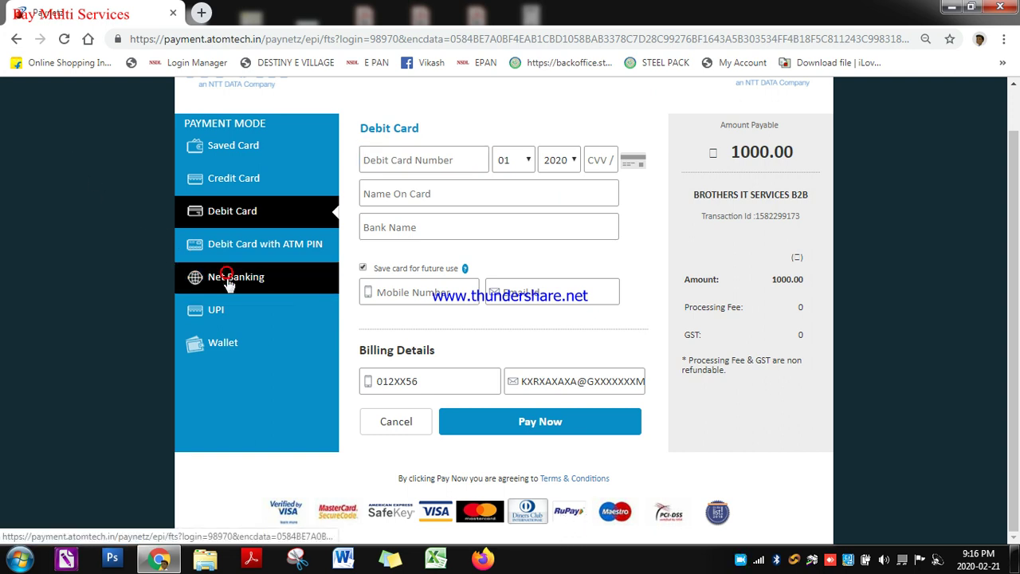
left_click(393, 170)
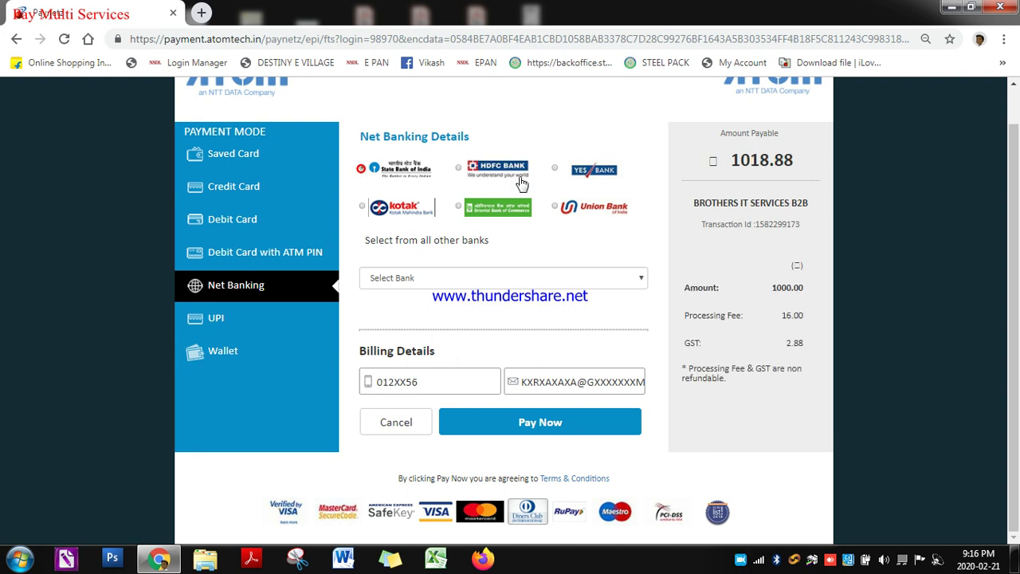
left_click(459, 169)
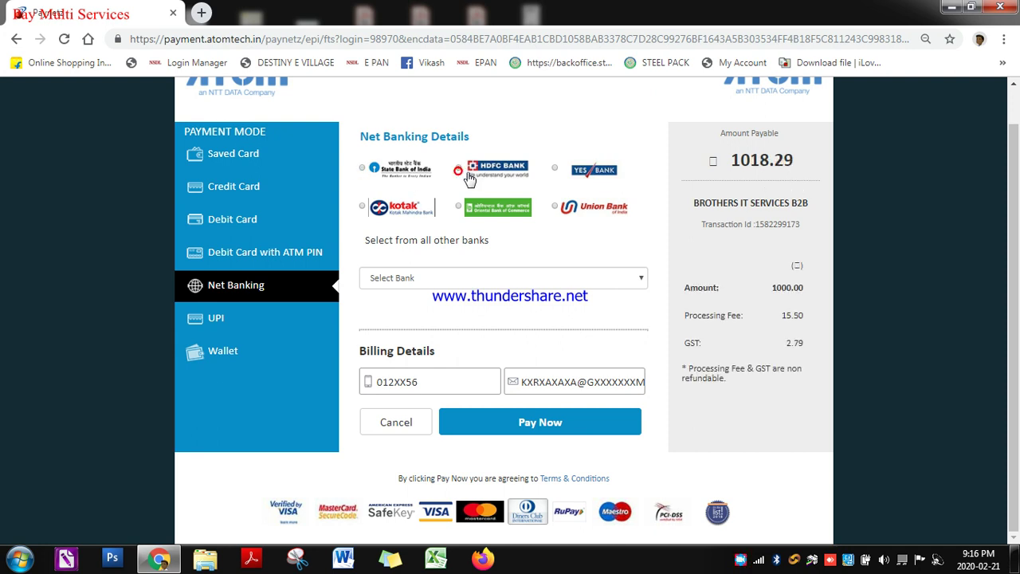
left_click(238, 327)
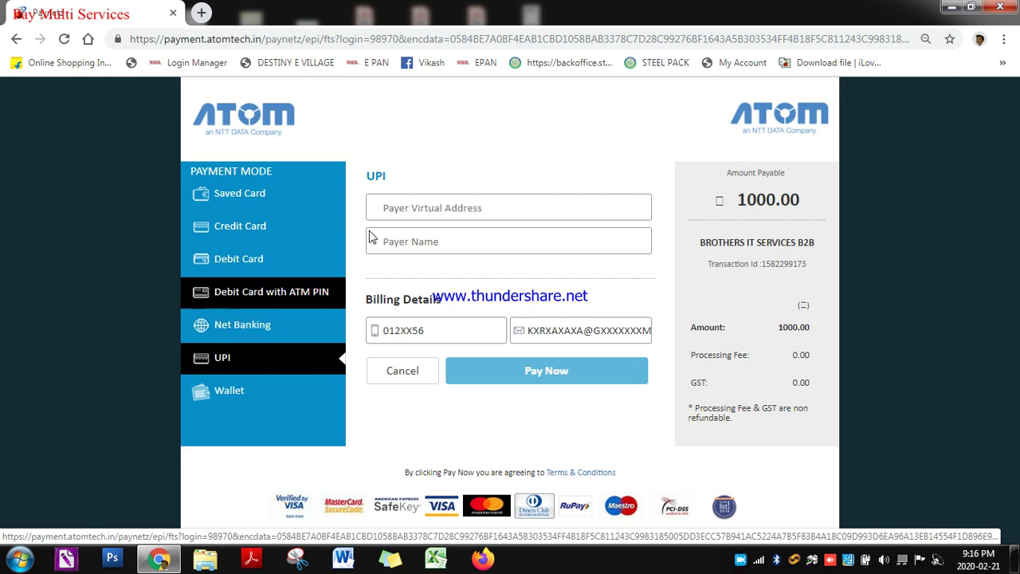
Enter the payer's UPI ID, verify the payer name, and pay 1000.00 by UPI
left_click(441, 210)
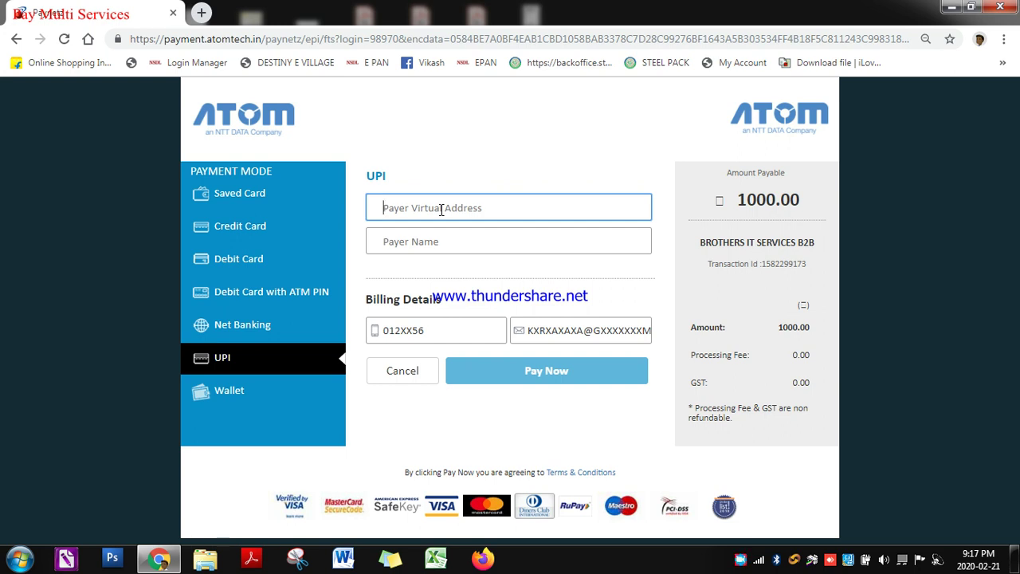
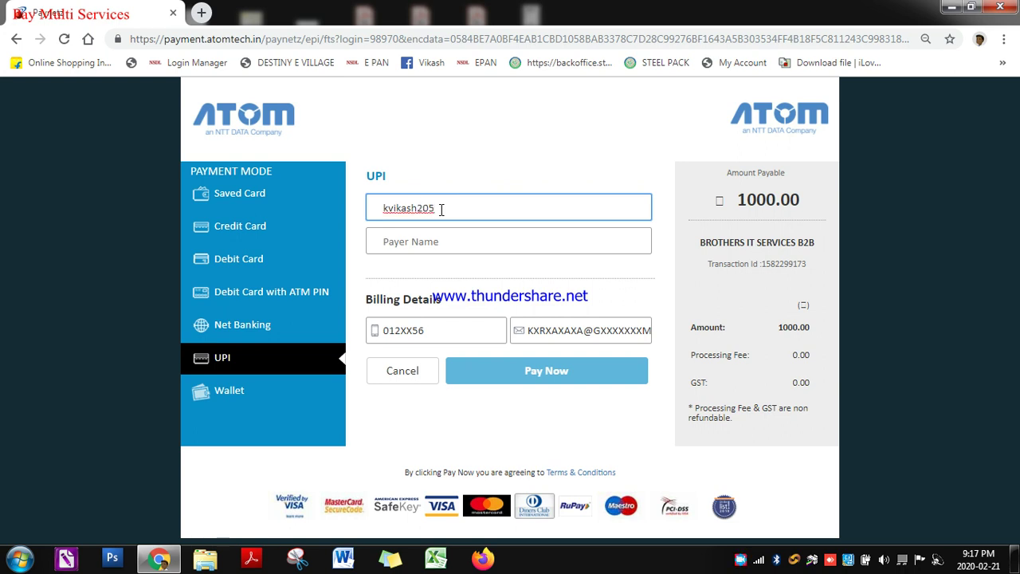
left_click(466, 155)
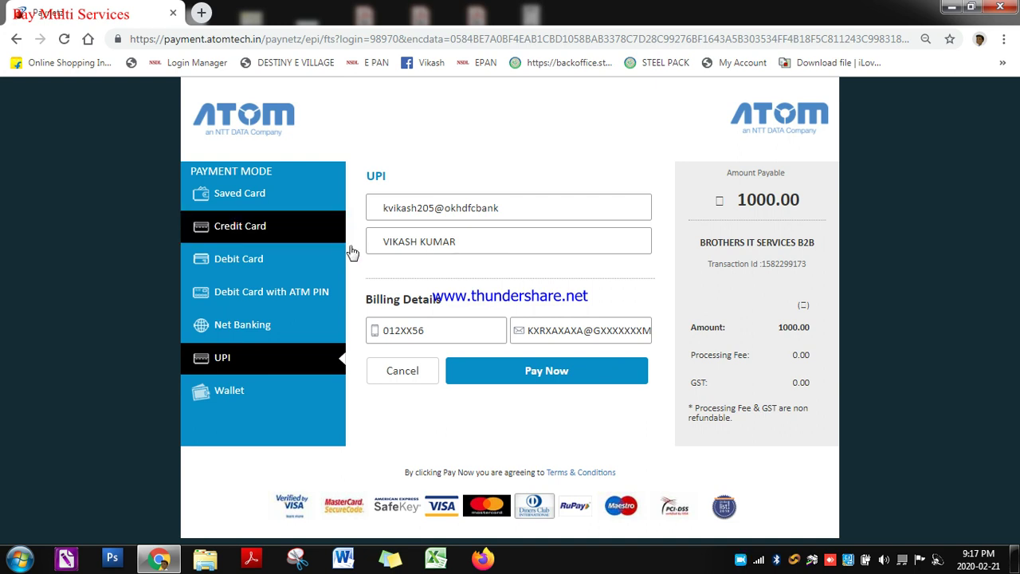
left_click(541, 379)
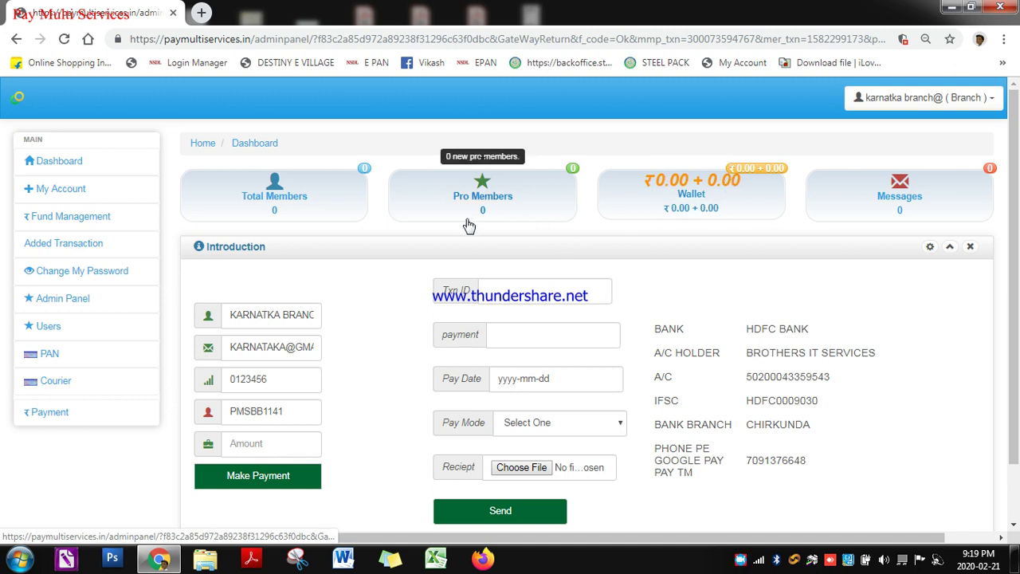
Reload the Dashboard to confirm the wallet now shows ₹1,000.00
left_click(47, 161)
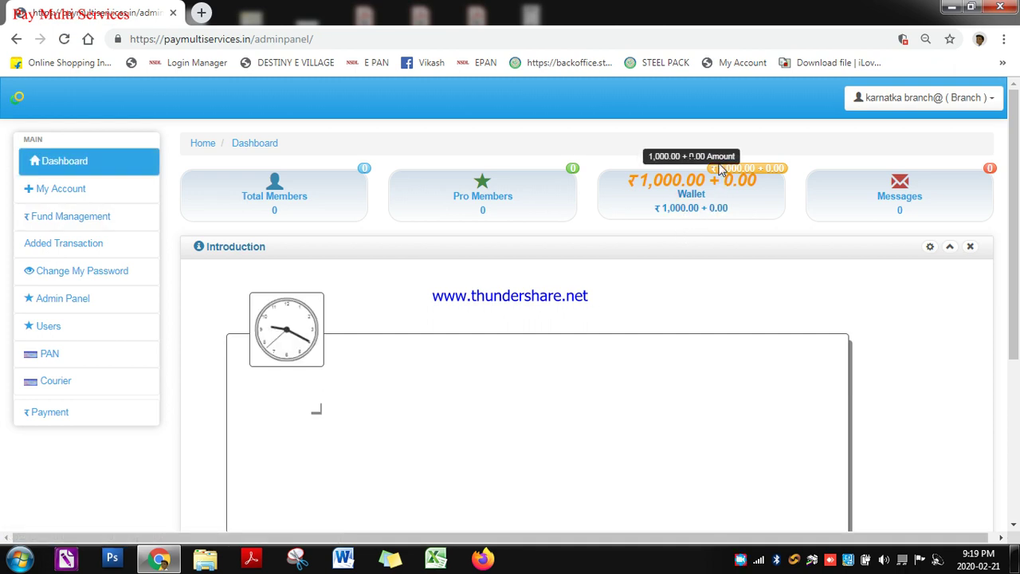